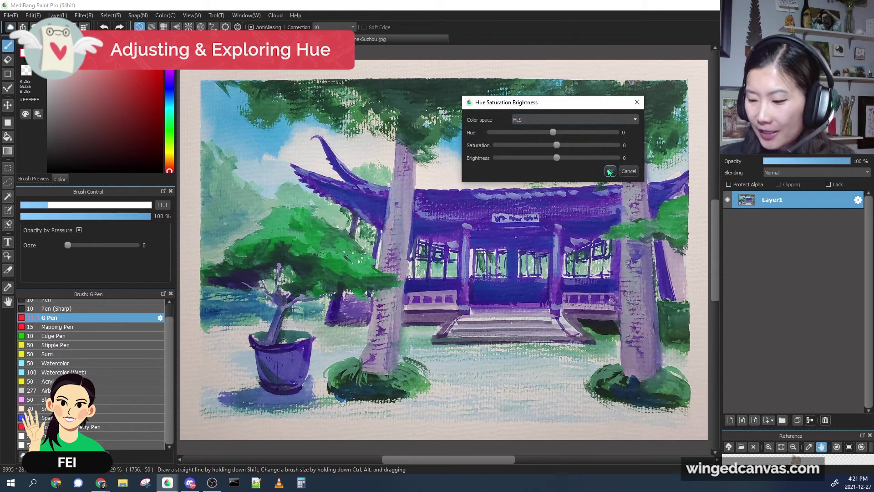
# - Explore hue shifts of +100, +127, +140 and +157 on the painting, and settle the hue at +13
pyautogui.moveTo(574, 107); pyautogui.dragTo(803, 170)
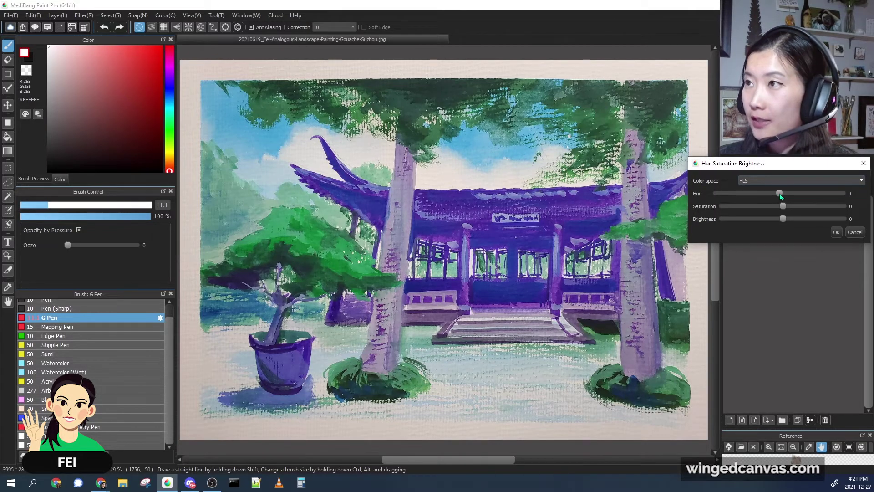
pyautogui.moveTo(689, 244); pyautogui.dragTo(601, 289)
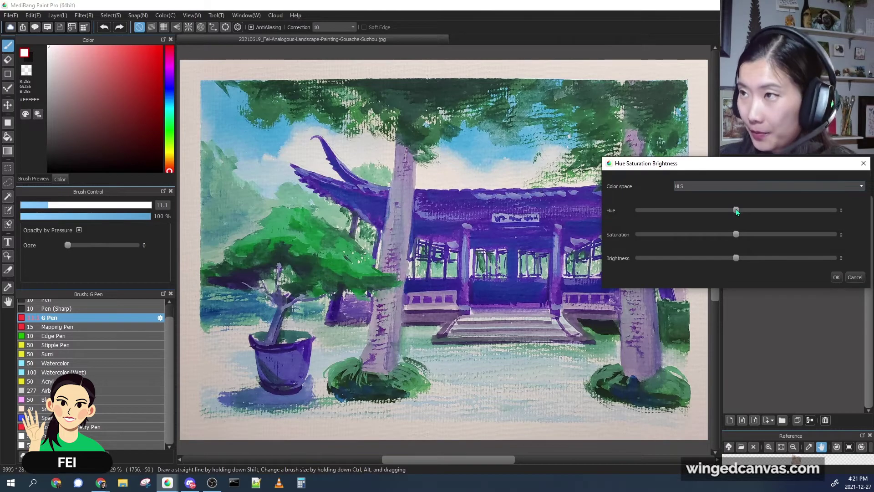
pyautogui.click(736, 210)
pyautogui.moveTo(737, 211)
pyautogui.mouseDown()
pyautogui.moveTo(622, 220)
pyautogui.moveTo(791, 209)
pyautogui.mouseUp()
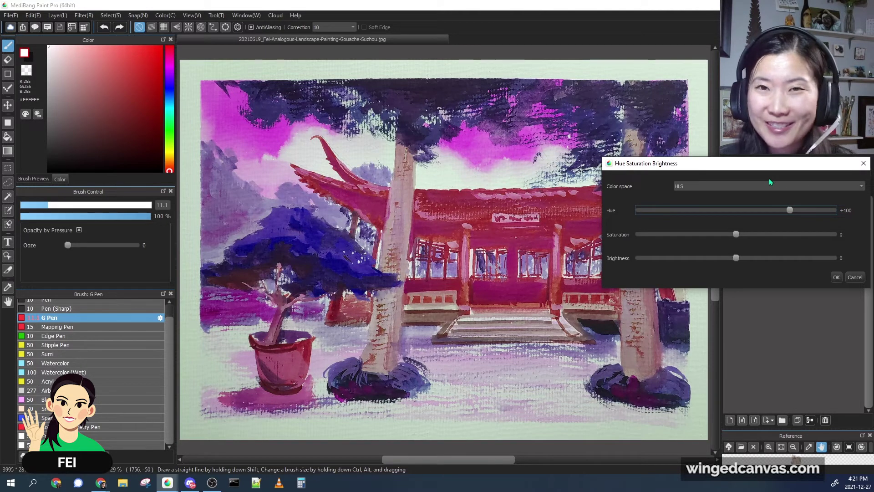
pyautogui.moveTo(793, 209); pyautogui.dragTo(806, 209)
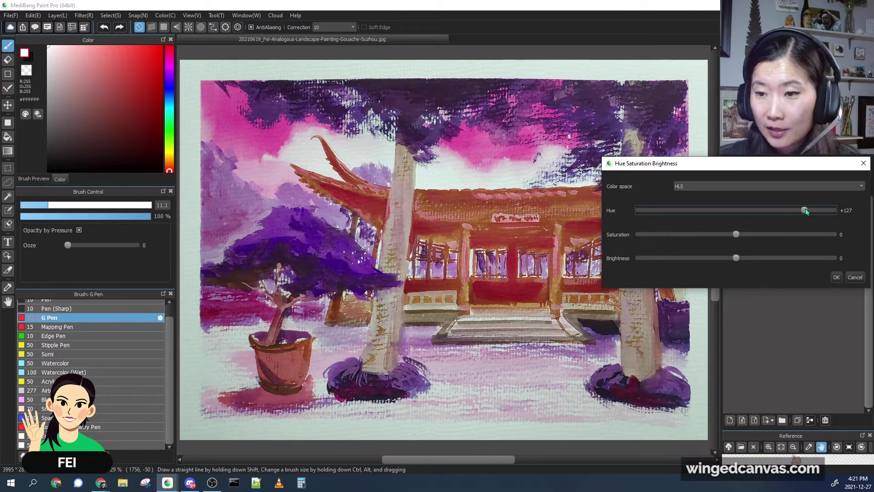
pyautogui.moveTo(805, 208); pyautogui.dragTo(813, 208)
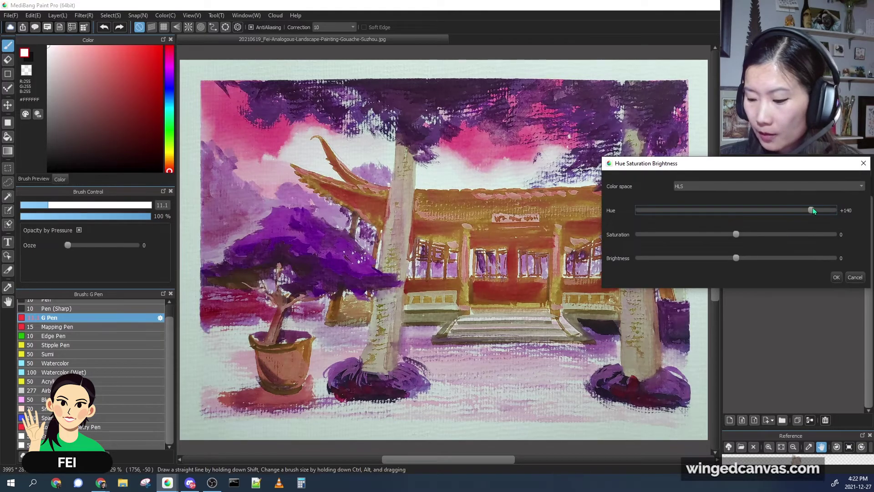
pyautogui.moveTo(813, 208); pyautogui.dragTo(823, 210)
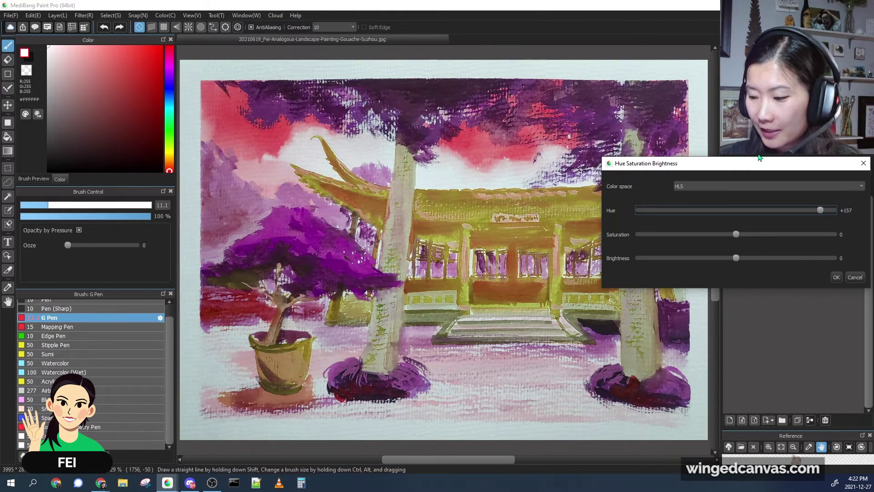
pyautogui.moveTo(605, 289); pyautogui.dragTo(704, 254)
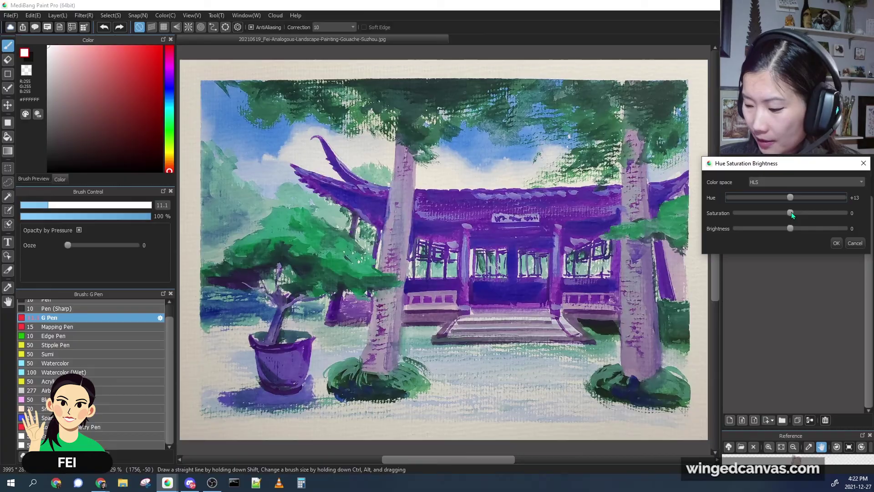
# - Compare the painting at extreme saturation values of +100, -93 and +99, and bring the saturation back near neutral
pyautogui.moveTo(792, 215)
pyautogui.mouseDown()
pyautogui.moveTo(748, 217)
pyautogui.moveTo(846, 215)
pyautogui.mouseUp()
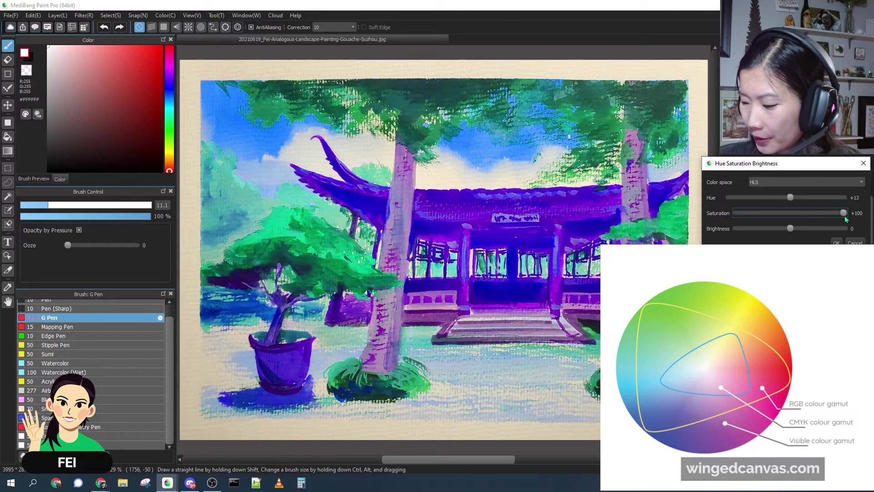
pyautogui.moveTo(844, 214); pyautogui.dragTo(742, 219)
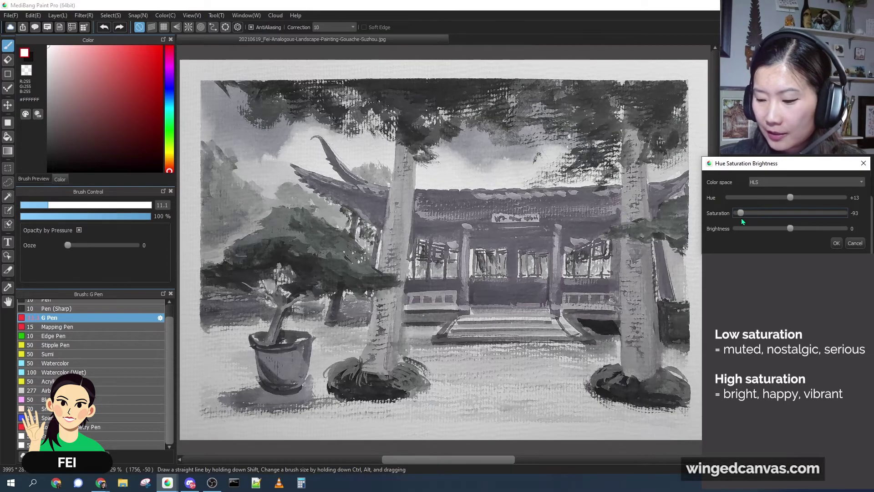
pyautogui.moveTo(742, 220); pyautogui.dragTo(844, 213)
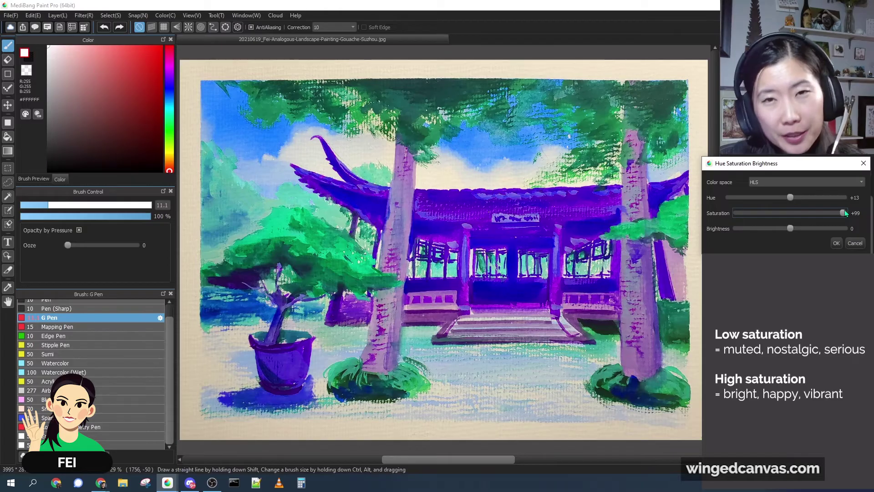
pyautogui.moveTo(843, 213); pyautogui.dragTo(792, 219)
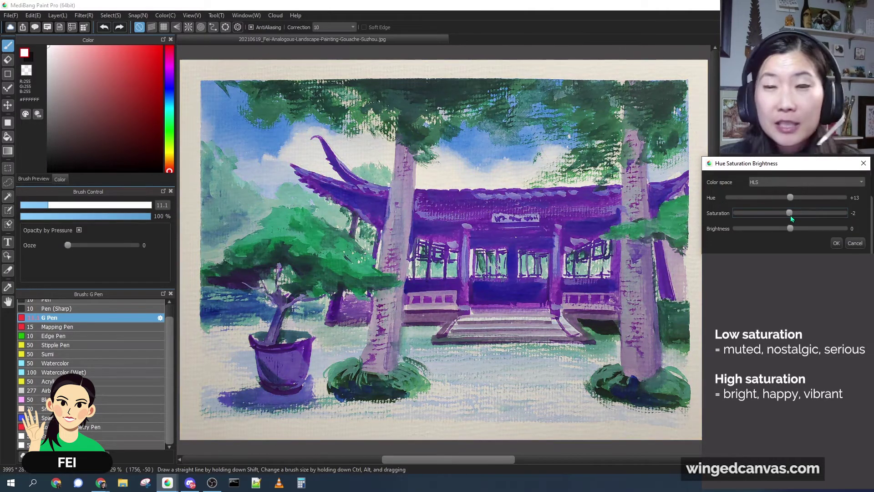
# - Try muted saturation values of -57 and -39 and the maximum of +100, and return the saturation to 0
pyautogui.moveTo(777, 220); pyautogui.dragTo(762, 220)
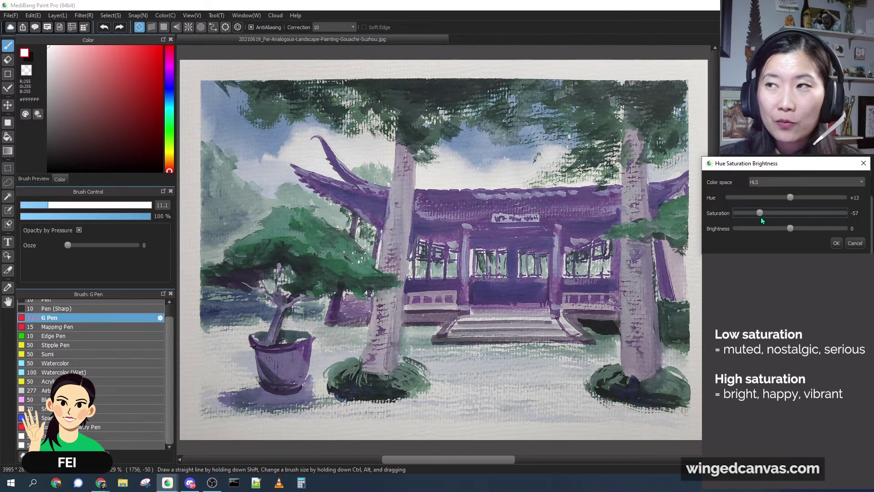
pyautogui.moveTo(767, 219); pyautogui.dragTo(771, 219)
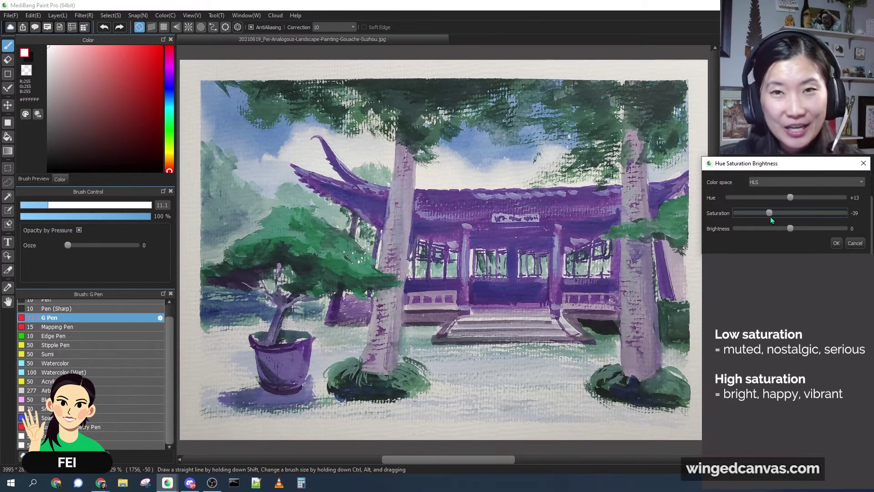
pyautogui.moveTo(770, 217); pyautogui.dragTo(824, 212)
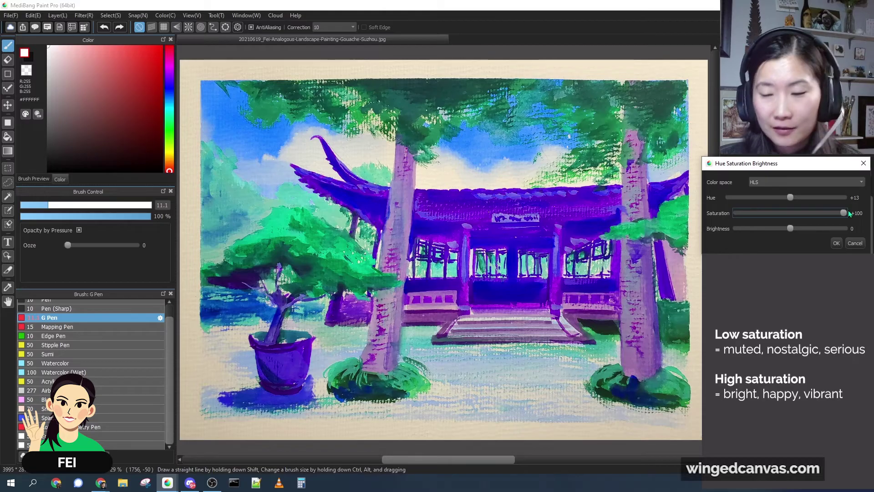
pyautogui.moveTo(803, 215); pyautogui.dragTo(791, 214)
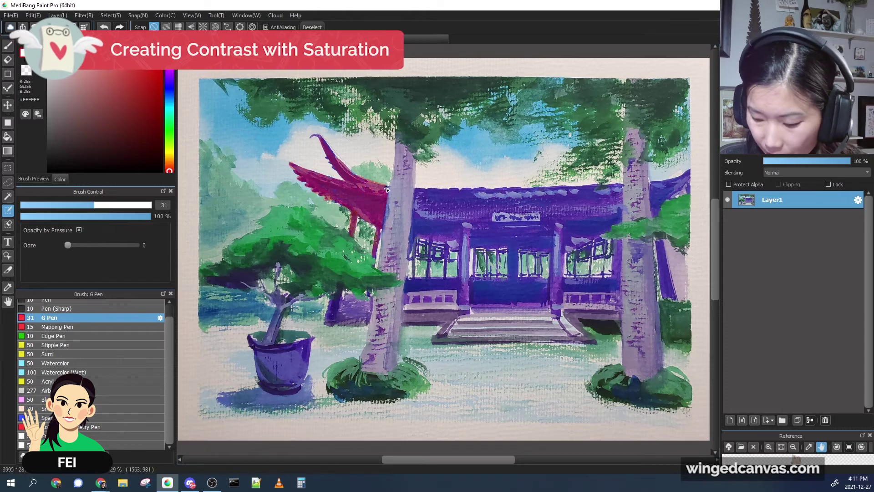
# - Trace the pavilion's roof edges, walls, porch base and steps with the Select Pen, keeping the trees and foliage out of the selection
pyautogui.moveTo(321, 136); pyautogui.dragTo(307, 138)
pyautogui.moveTo(415, 192); pyautogui.dragTo(412, 226)
pyautogui.moveTo(336, 295)
pyautogui.mouseDown()
pyautogui.moveTo(326, 323)
pyautogui.moveTo(370, 321)
pyautogui.mouseUp()
pyautogui.moveTo(406, 285); pyautogui.dragTo(456, 283)
pyautogui.moveTo(406, 319); pyautogui.dragTo(463, 320)
pyautogui.moveTo(457, 321); pyautogui.dragTo(438, 337)
pyautogui.moveTo(522, 337)
pyautogui.mouseDown()
pyautogui.moveTo(451, 341)
pyautogui.moveTo(595, 339)
pyautogui.mouseUp()
pyautogui.moveTo(620, 319); pyautogui.dragTo(617, 291)
pyautogui.moveTo(619, 185); pyautogui.dragTo(618, 214)
pyautogui.moveTo(515, 211); pyautogui.dragTo(538, 215)
pyautogui.moveTo(419, 194); pyautogui.dragTo(569, 188)
pyautogui.moveTo(412, 230); pyautogui.dragTo(408, 278)
pyautogui.moveTo(651, 182); pyautogui.dragTo(690, 169)
pyautogui.moveTo(656, 237)
pyautogui.mouseDown()
pyautogui.moveTo(672, 283)
pyautogui.moveTo(678, 262)
pyautogui.mouseUp()
pyautogui.moveTo(674, 182); pyautogui.dragTo(688, 196)
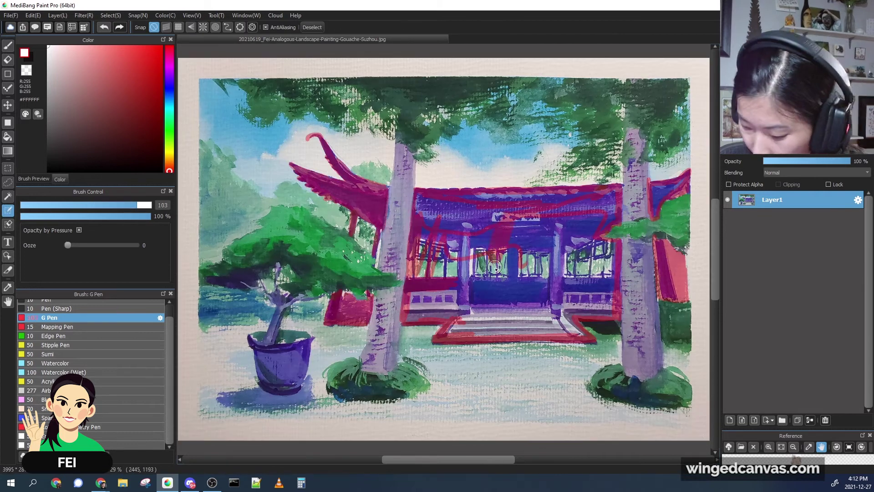
# - Fill in the pavilion selection over the roof, facade, railings and steps with the Select Pen at size 103
pyautogui.moveTo(583, 255); pyautogui.dragTo(531, 232)
pyautogui.moveTo(610, 205); pyautogui.dragTo(478, 196)
pyautogui.moveTo(681, 185); pyautogui.dragTo(658, 196)
pyautogui.moveTo(421, 301); pyautogui.dragTo(595, 303)
pyautogui.moveTo(456, 325); pyautogui.dragTo(578, 326)
# - Remove the window openings from the pavilion selection using the Select Eraser at a small brush size, and return to the Select Pen
pyautogui.click(8, 224)
pyautogui.click(48, 205)
pyautogui.moveTo(419, 260)
pyautogui.mouseDown()
pyautogui.moveTo(438, 275)
pyautogui.moveTo(457, 255)
pyautogui.moveTo(608, 262)
pyautogui.mouseUp()
pyautogui.click(8, 210)
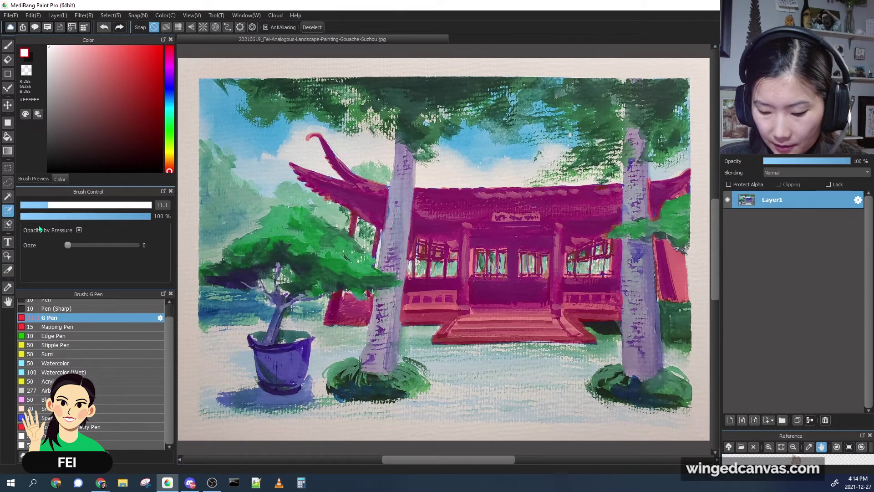
# - Invert the pavilion selection so that only its surroundings are selected
pyautogui.click(8, 196)
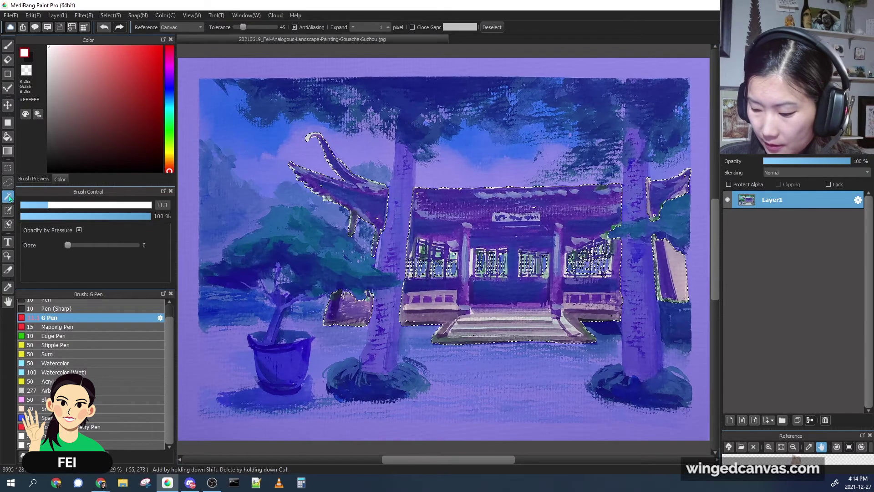
pyautogui.click(111, 15)
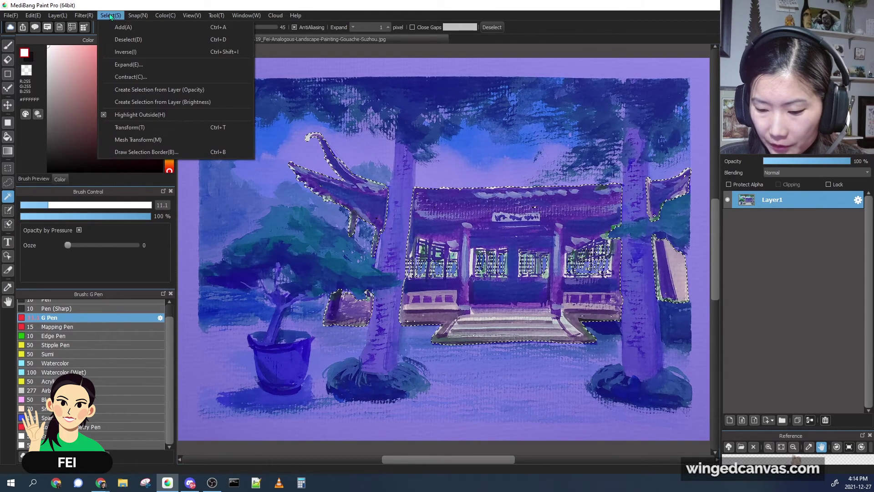
pyautogui.click(123, 55)
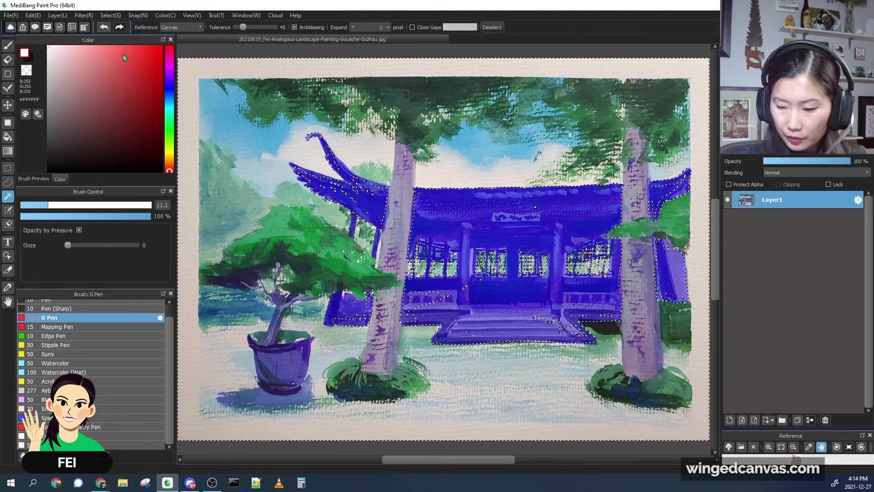
# - Lower the saturation of the selected surroundings to -86, apply the adjustment, and clear the selection
pyautogui.hotkey('ctrl', 'u')
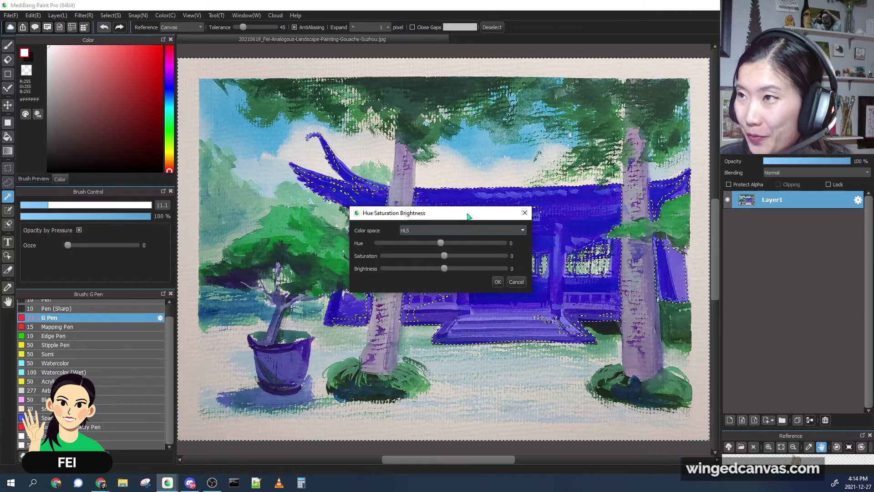
pyautogui.moveTo(468, 216); pyautogui.dragTo(579, 109)
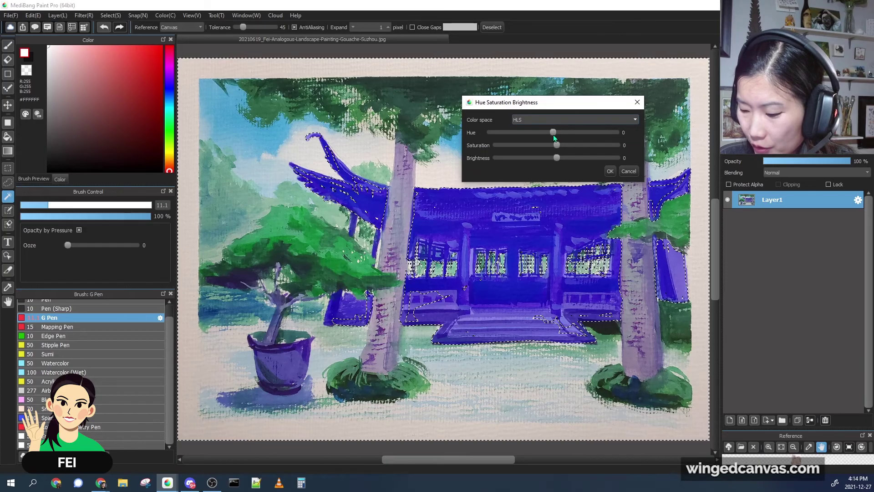
pyautogui.moveTo(556, 149); pyautogui.dragTo(506, 150)
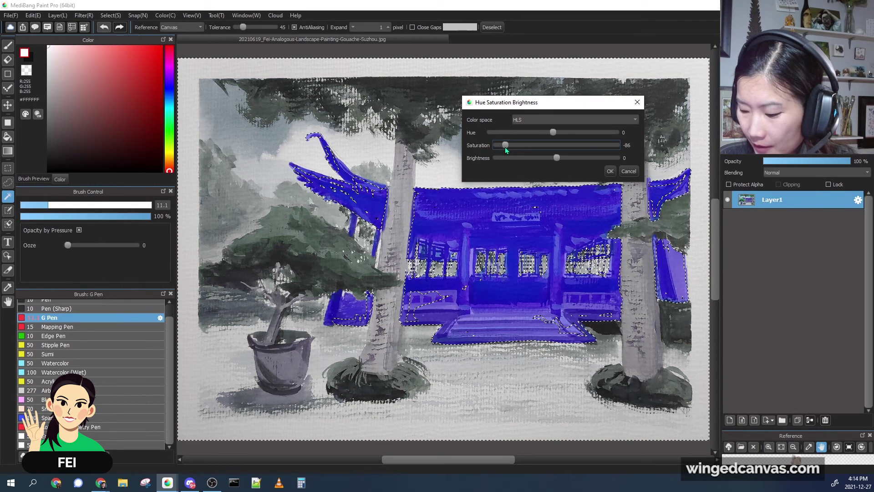
pyautogui.click(610, 172)
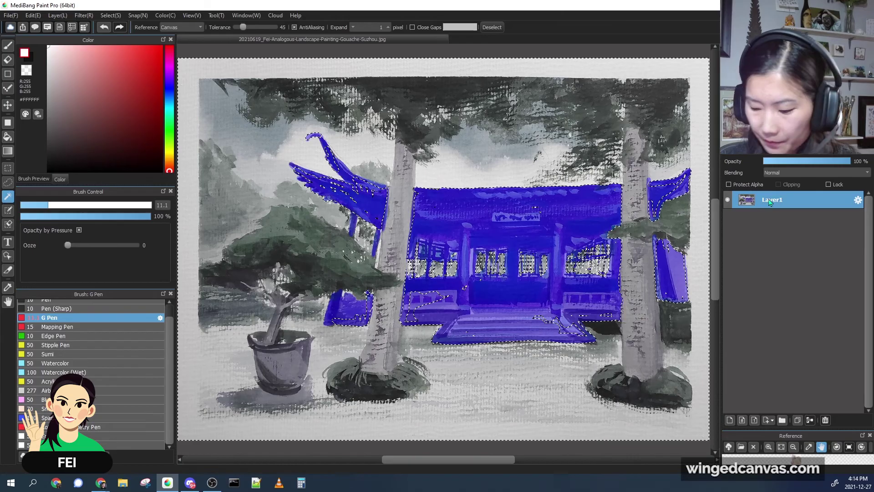
pyautogui.hotkey('ctrl', 'd')
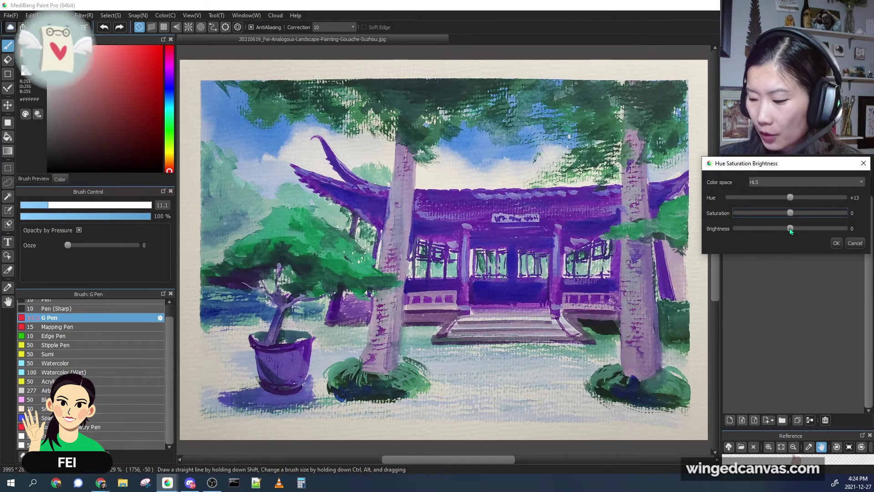
# - Try brightness values of -100 and +17 on the whole painting, settle at +1, and apply the hue, saturation and brightness adjustment
pyautogui.click(790, 229)
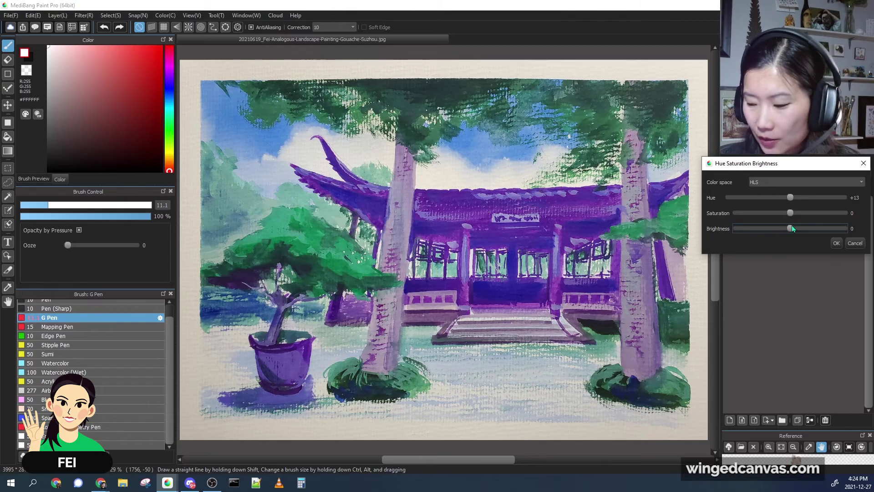
pyautogui.moveTo(790, 227); pyautogui.dragTo(734, 232)
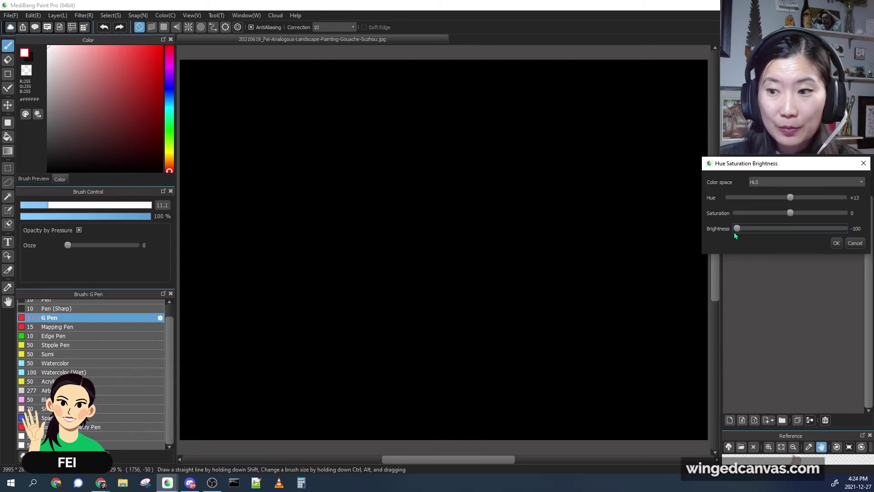
pyautogui.moveTo(734, 232); pyautogui.dragTo(845, 230)
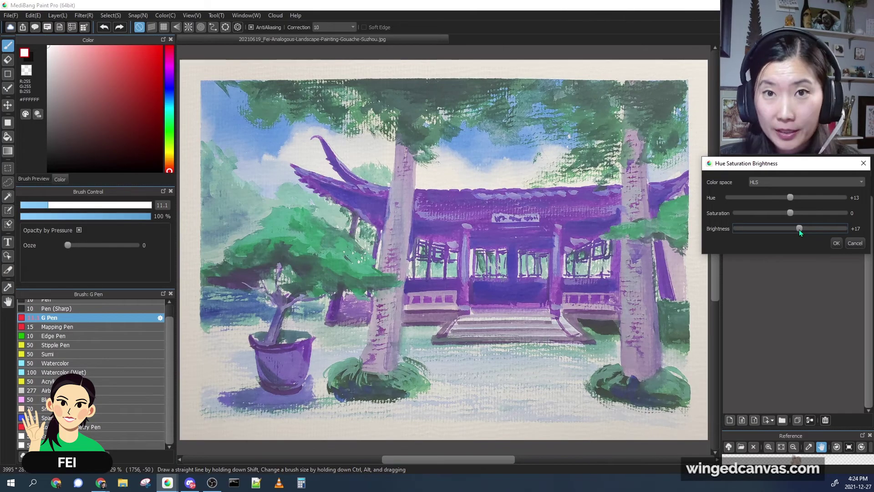
pyautogui.moveTo(800, 229)
pyautogui.mouseDown()
pyautogui.moveTo(823, 227)
pyautogui.moveTo(761, 228)
pyautogui.moveTo(789, 230)
pyautogui.mouseUp()
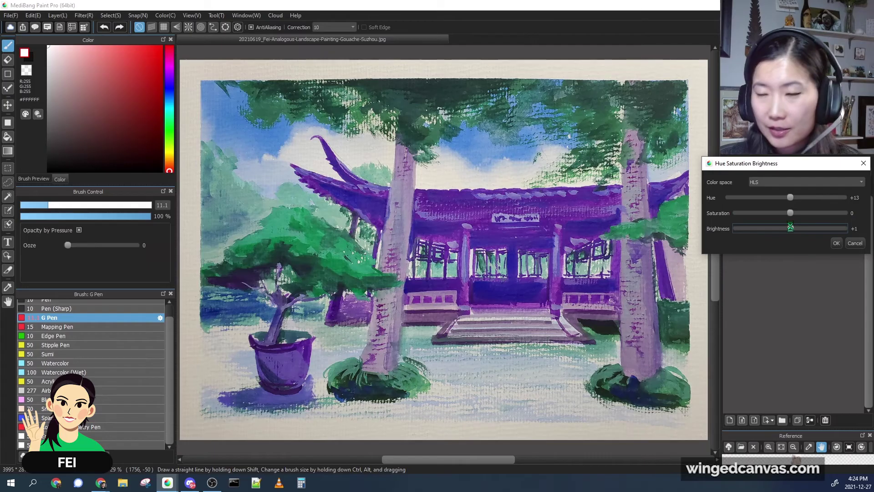
pyautogui.click(836, 243)
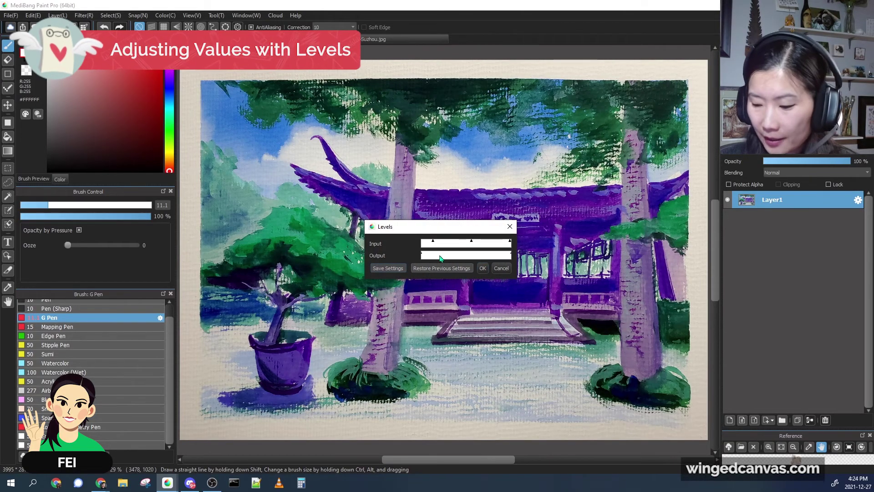
# - Strengthen the painting's contrast in Levels by resetting and raising the input black point and lowering the input white point
pyautogui.moveTo(441, 227); pyautogui.dragTo(793, 219)
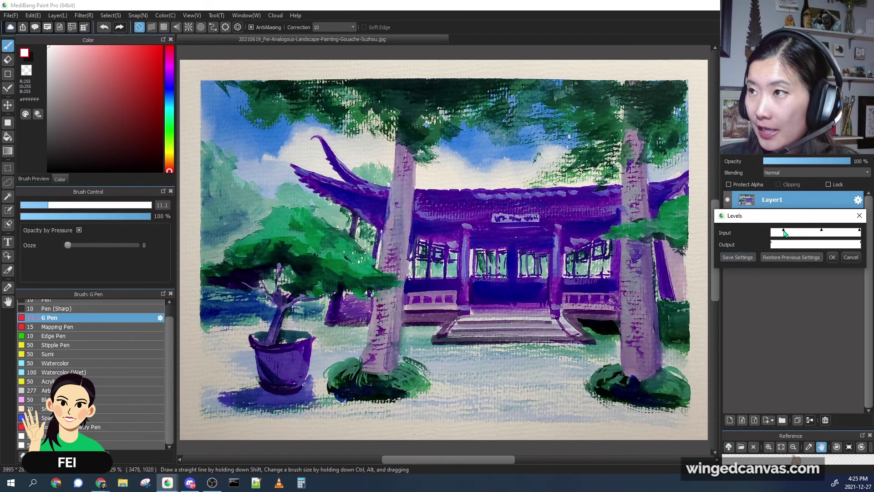
pyautogui.moveTo(717, 269); pyautogui.dragTo(718, 290)
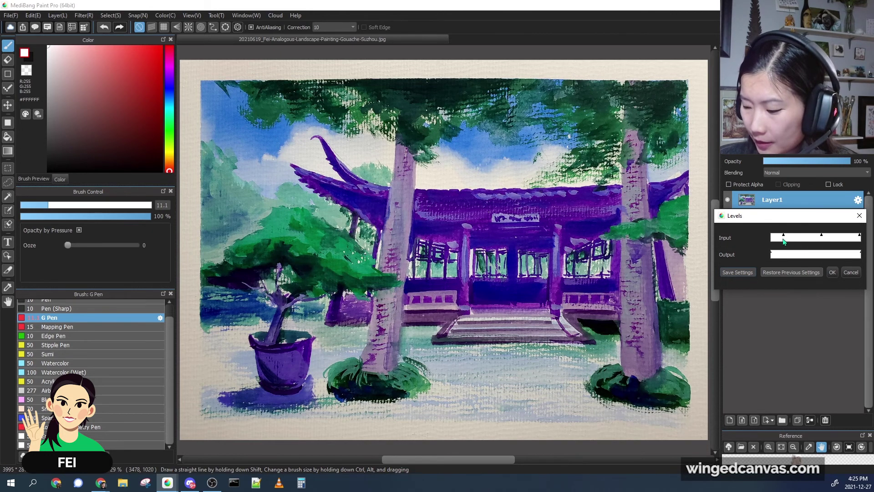
pyautogui.moveTo(784, 238); pyautogui.dragTo(771, 237)
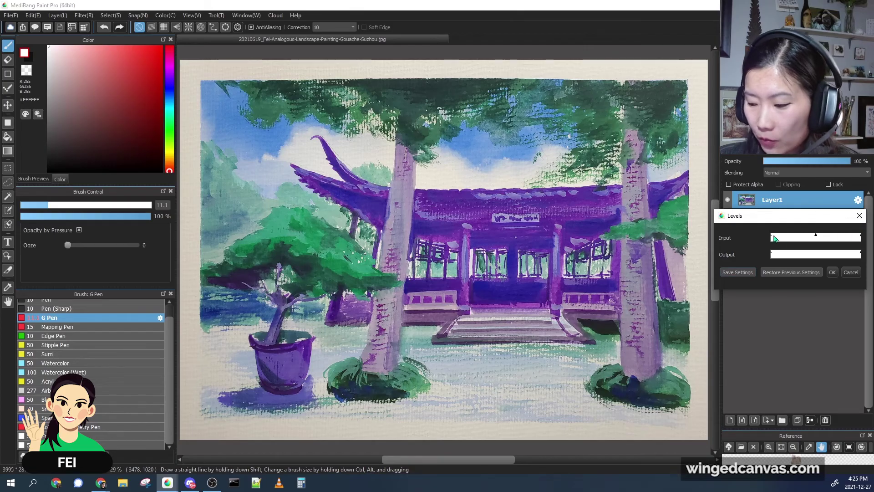
pyautogui.moveTo(773, 237); pyautogui.dragTo(791, 237)
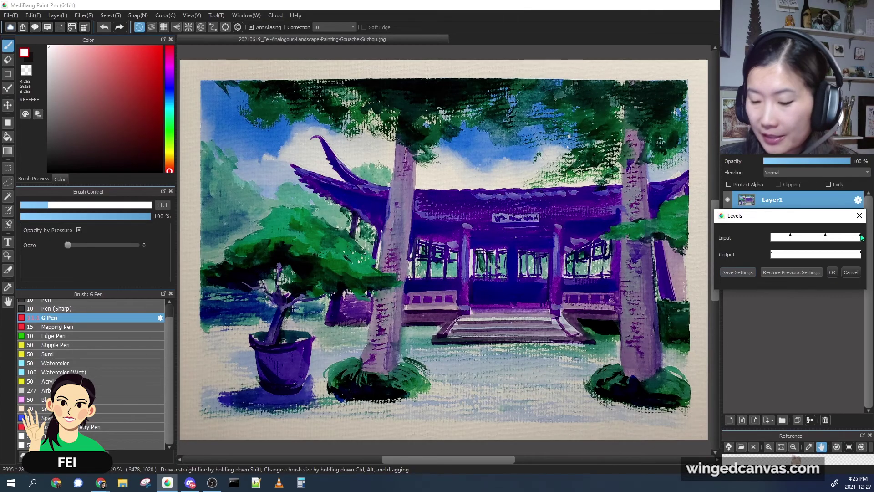
pyautogui.moveTo(860, 238); pyautogui.dragTo(842, 238)
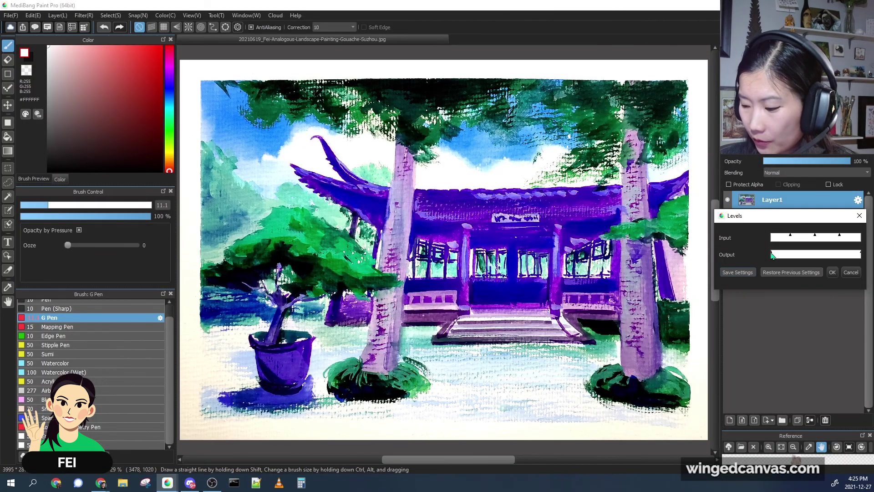
# - Try the output black and white points in Levels, returning both to their end positions
pyautogui.moveTo(774, 254)
pyautogui.mouseDown()
pyautogui.moveTo(802, 256)
pyautogui.moveTo(772, 255)
pyautogui.mouseUp()
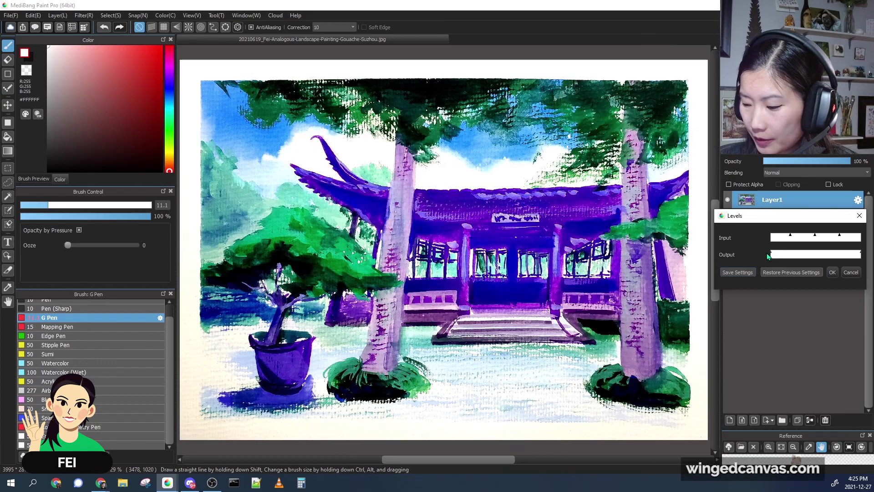
pyautogui.moveTo(862, 256)
pyautogui.mouseDown()
pyautogui.moveTo(777, 256)
pyautogui.moveTo(863, 256)
pyautogui.mouseUp()
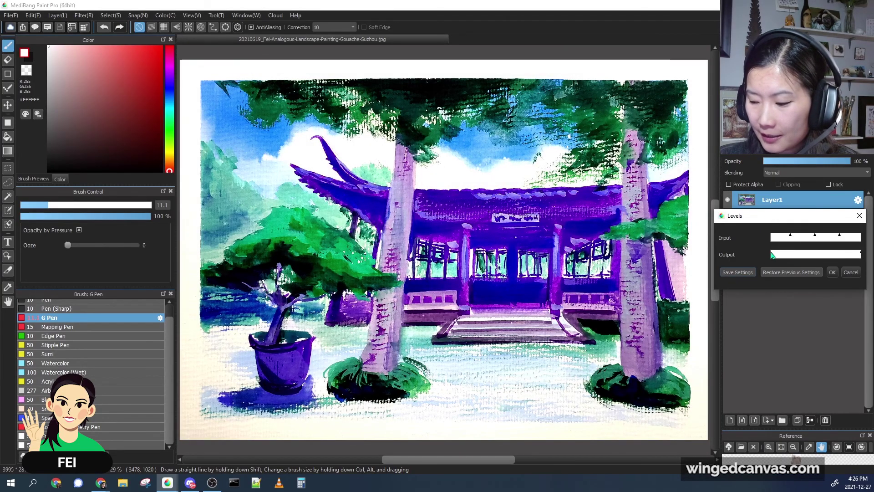
pyautogui.moveTo(772, 256)
pyautogui.mouseDown()
pyautogui.moveTo(811, 254)
pyautogui.moveTo(770, 256)
pyautogui.mouseUp()
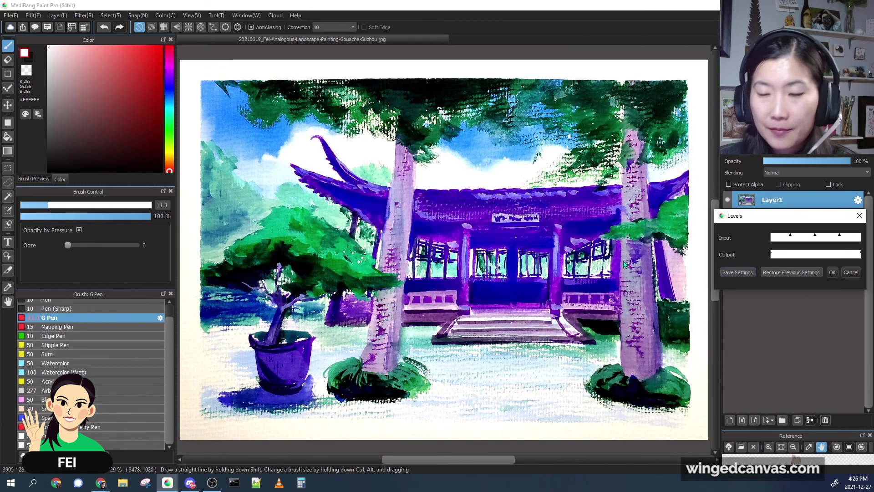